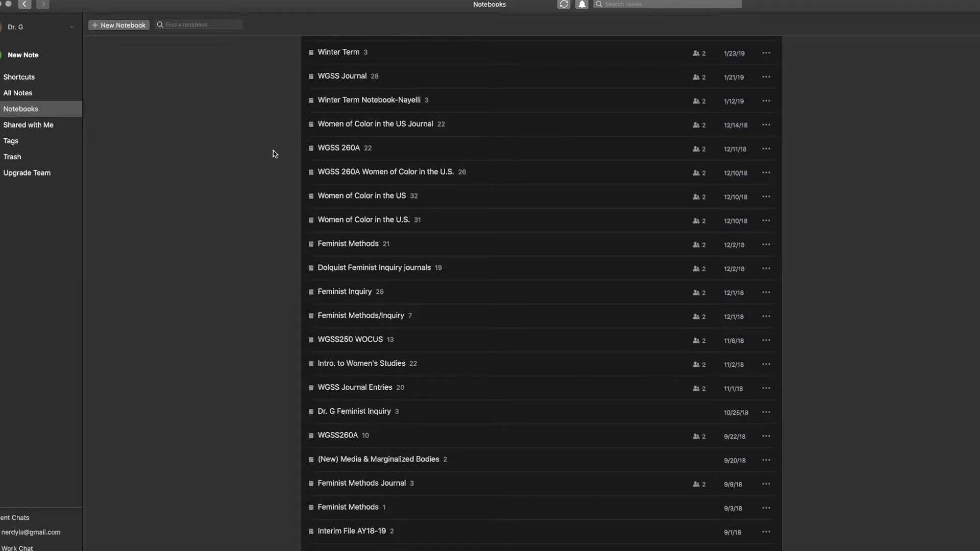
Step: Name a new notebook 'WGSS 140A Notebook_Goins' and set it to Shared
scroll(274, 153, down, 3)
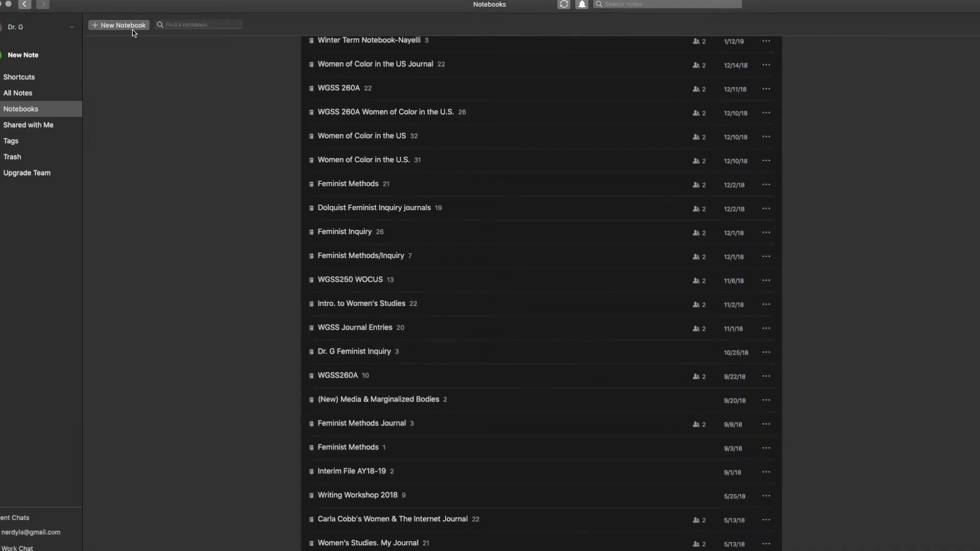
scroll(151, 103, up, 5)
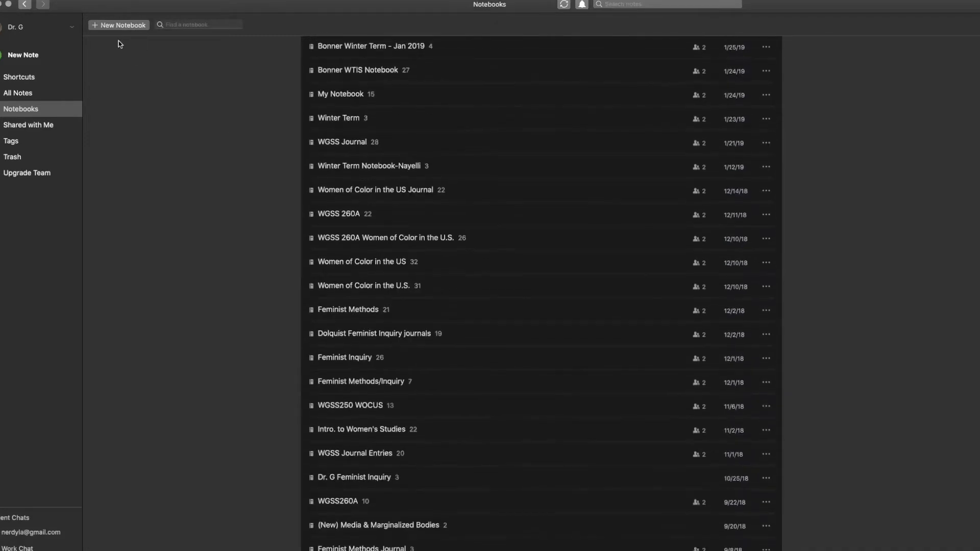
click(121, 25)
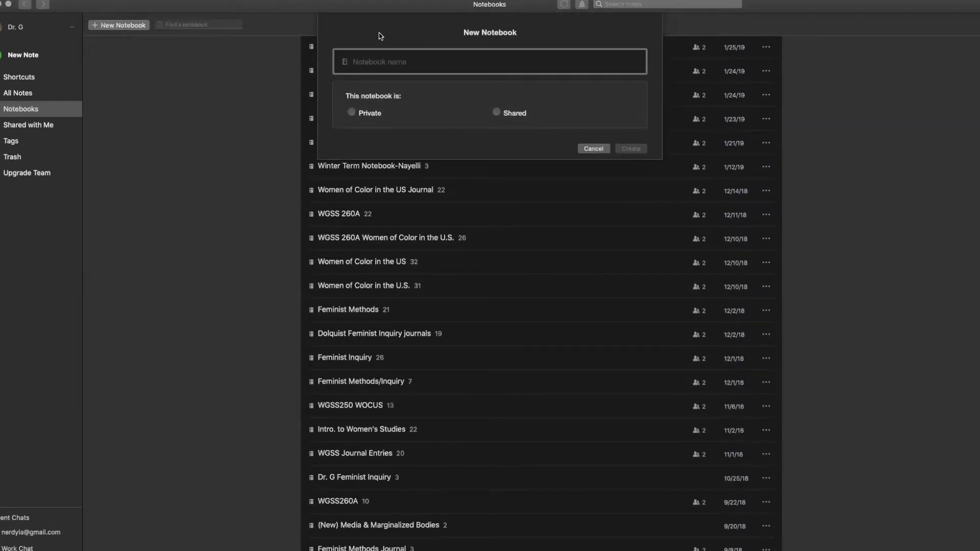
text(New)
key(BackSpace)
key(BackSpace)
key(BackSpace)
key(BackSpace)
text(Goins Notie)
key(BackSpace)
key(BackSpace)
key(BackSpace)
key(BackSpace)
key(BackSpace)
text(Notebook)
key(BackSpace)
key(BackSpace)
key(BackSpace)
key(BackSpace)
key(BackSpace)
key(BackSpace)
key(BackSpace)
key(BackSpace)
key(BackSpace)
key(BackSpace)
key(BackSpace)
key(BackSpace)
key(BackSpace)
key(BackSpace)
text(WGSS 140A Notebook)
text(-Goins)
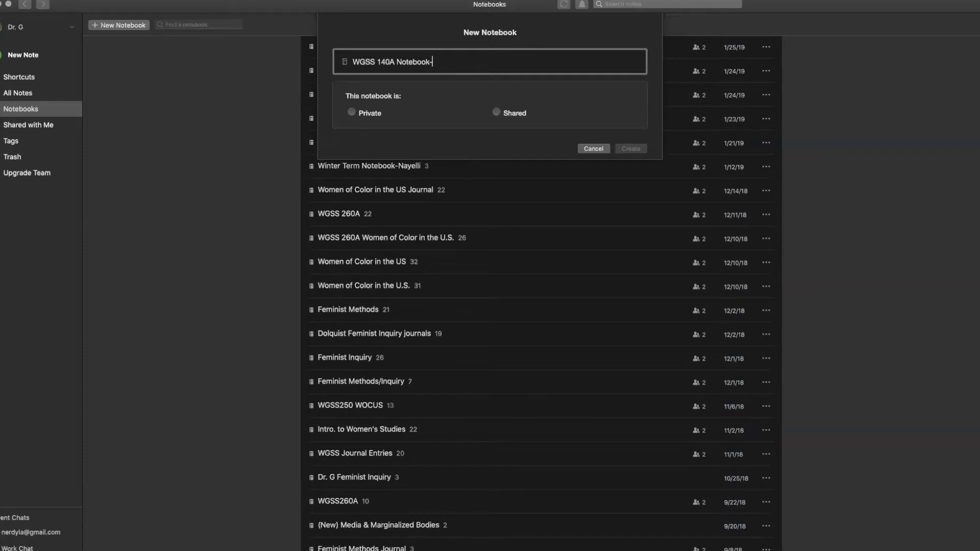
key(BackSpace)
key(BackSpace)
key(BackSpace)
key(BackSpace)
key(BackSpace)
key(BackSpace)
text(_Goins)
click(497, 112)
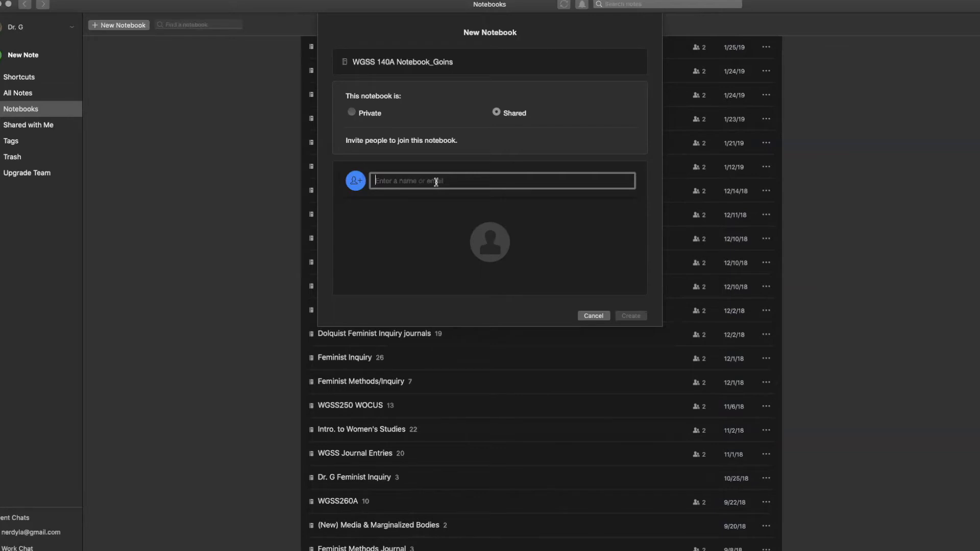
Step: Invite a contact by e-mail address, keeping the Can edit and invite permission
text(nerdy)
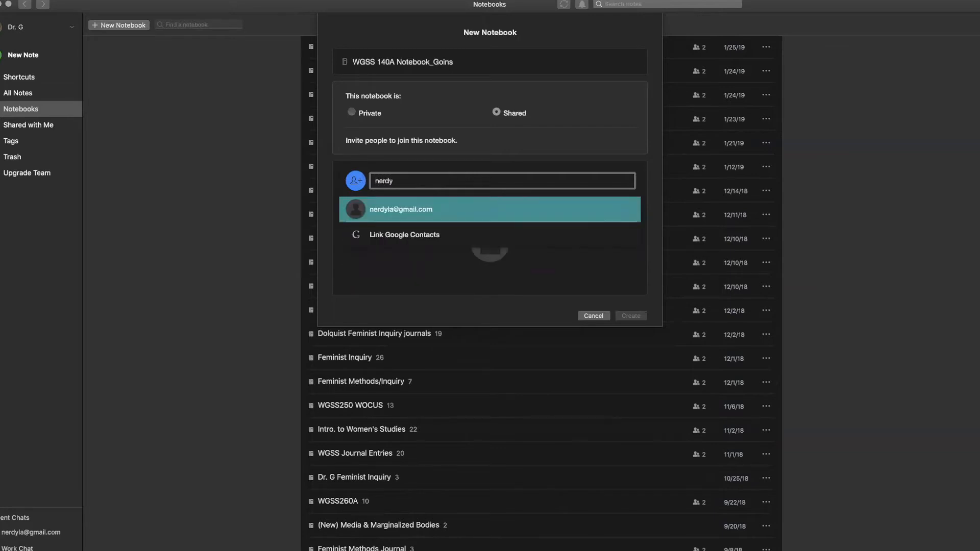
click(429, 210)
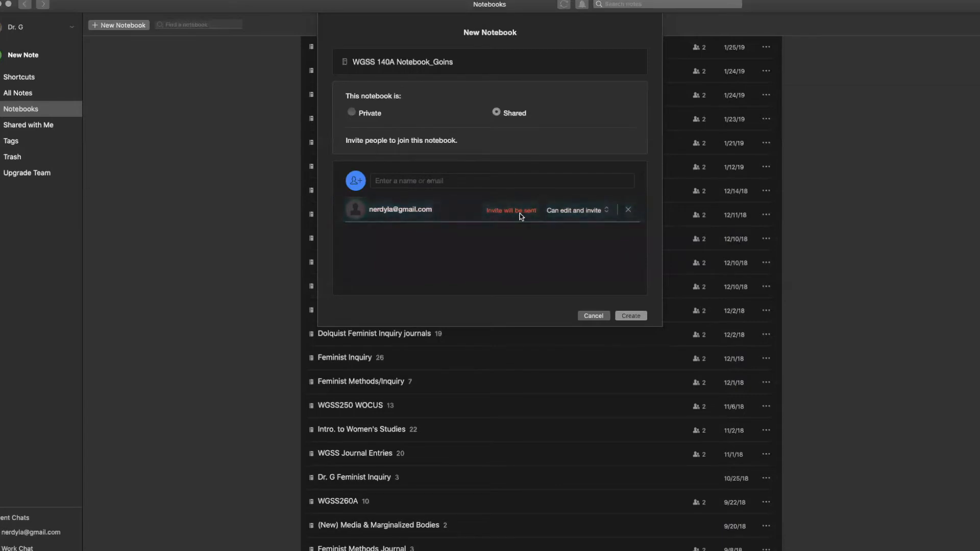
click(389, 182)
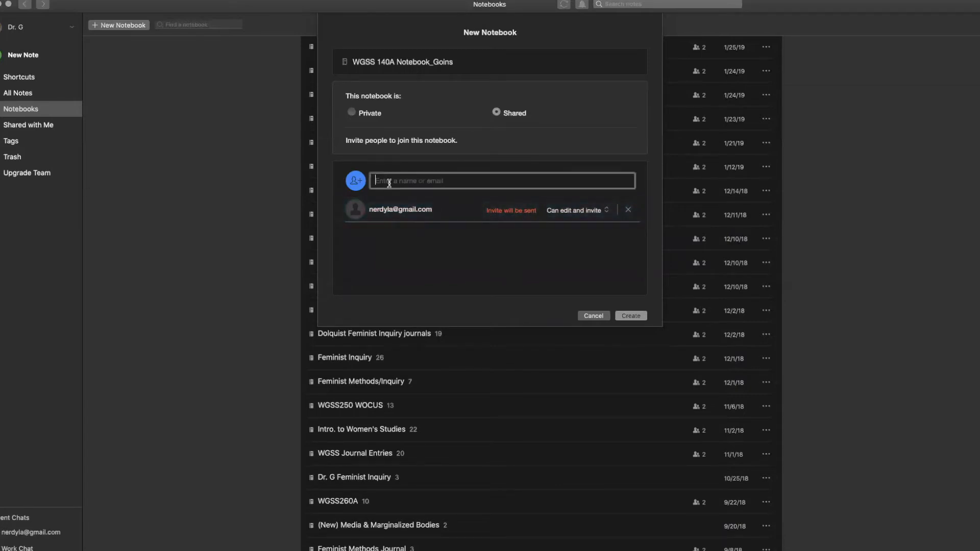
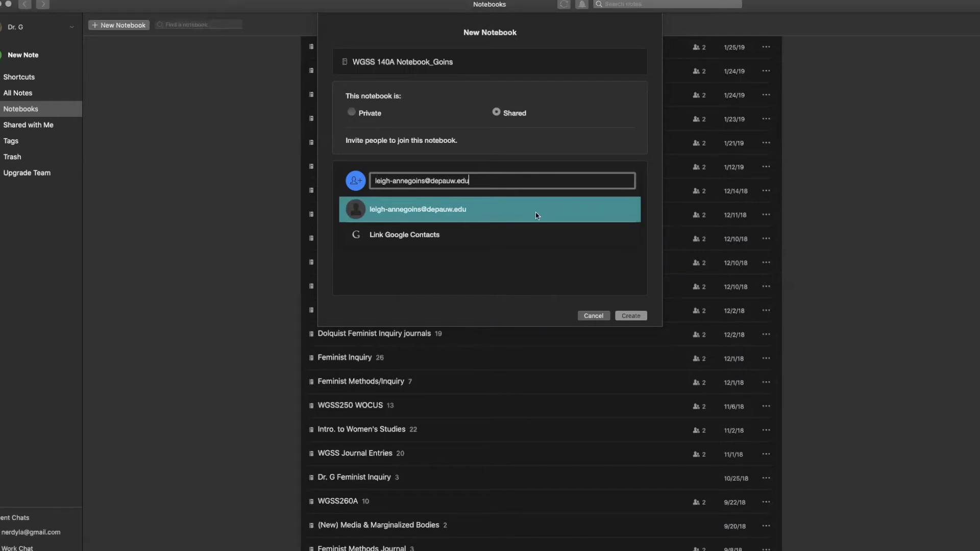
click(504, 212)
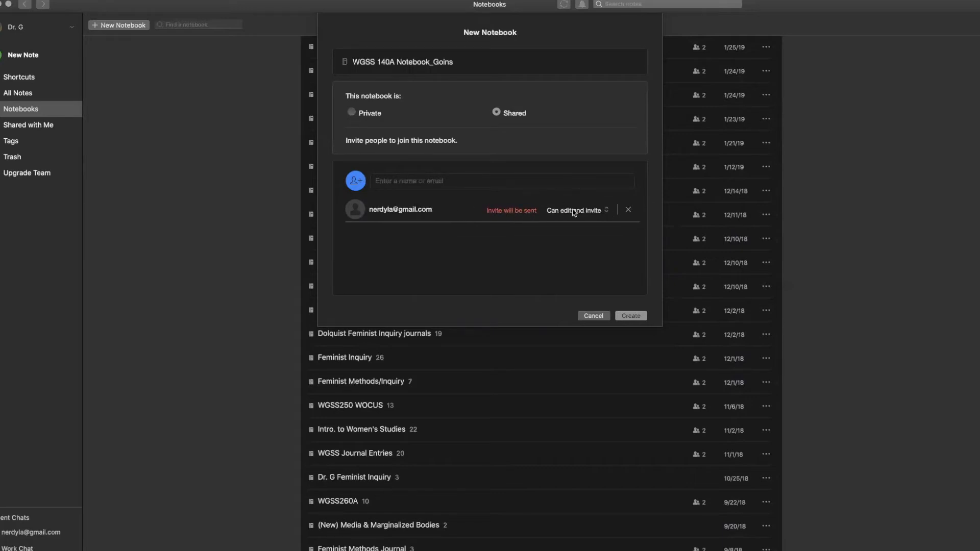
click(601, 213)
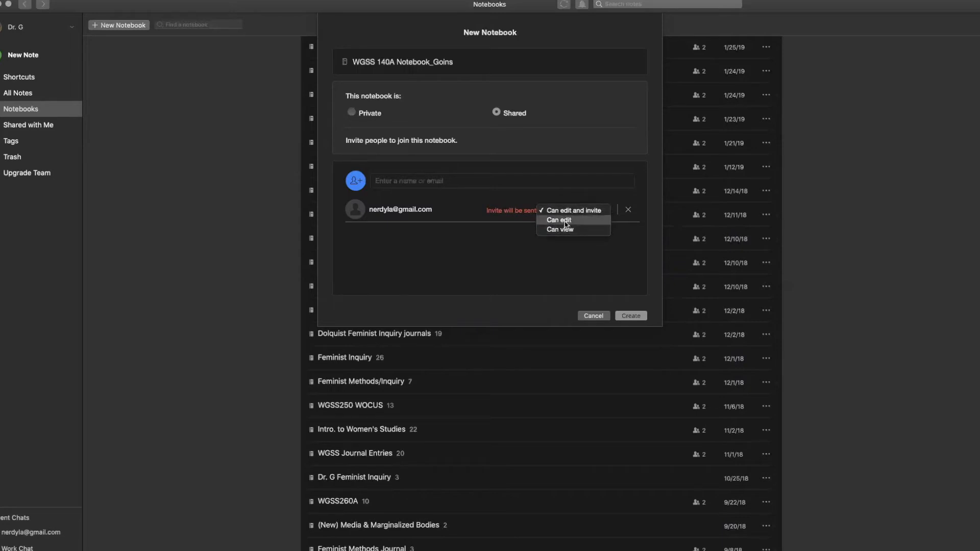
click(506, 228)
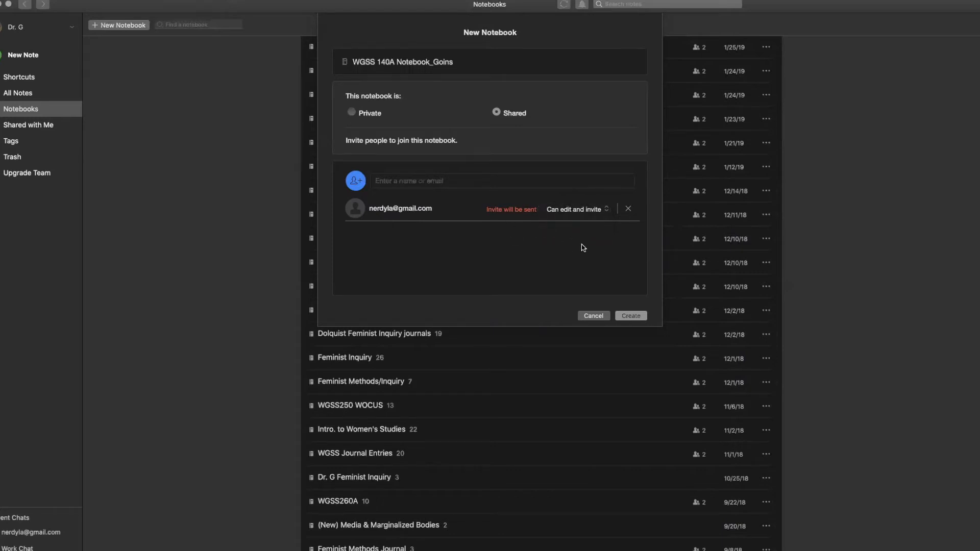
Step: Create the notebook, open WGSS 140A Notebook_Goins, and add a new untitled note
click(630, 316)
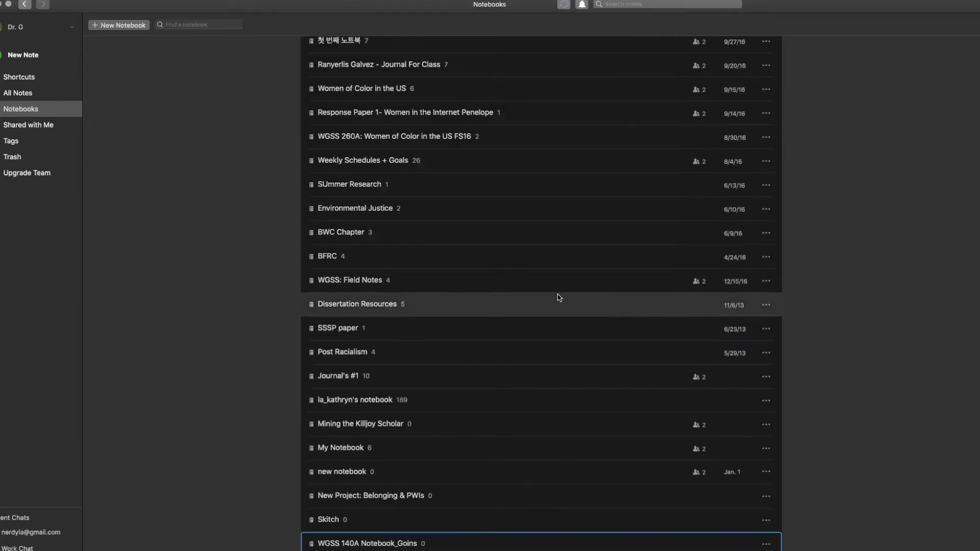
scroll(403, 536, down, 1)
click(402, 527)
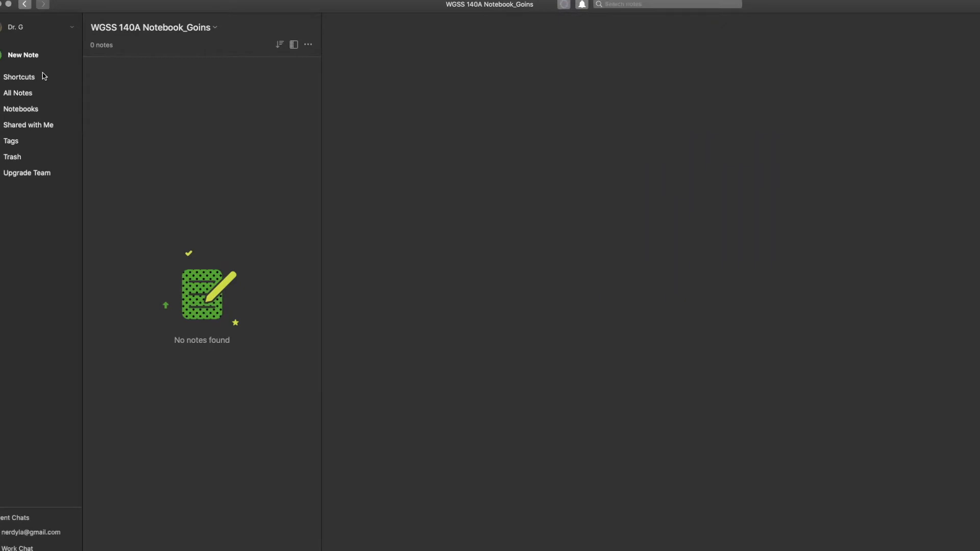
click(23, 54)
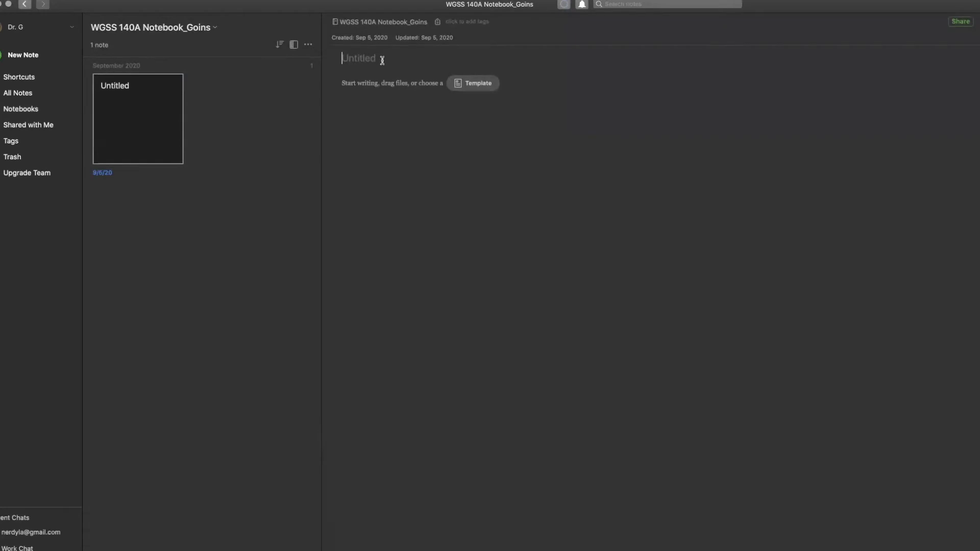
Step: Title the note 'Week of September 7', removing the leftover 'Week 1: reading' text
text(first note)
key(BackSpace)
key(BackSpace)
key(BackSpace)
key(BackSpace)
key(BackSpace)
key(BackSpace)
key(BackSpace)
key(BackSpace)
key(BackSpace)
key(BackSpace)
key(BackSpace)
text(Week 1: Re)
key(BackSpace)
key(BackSpace)
text(reading )
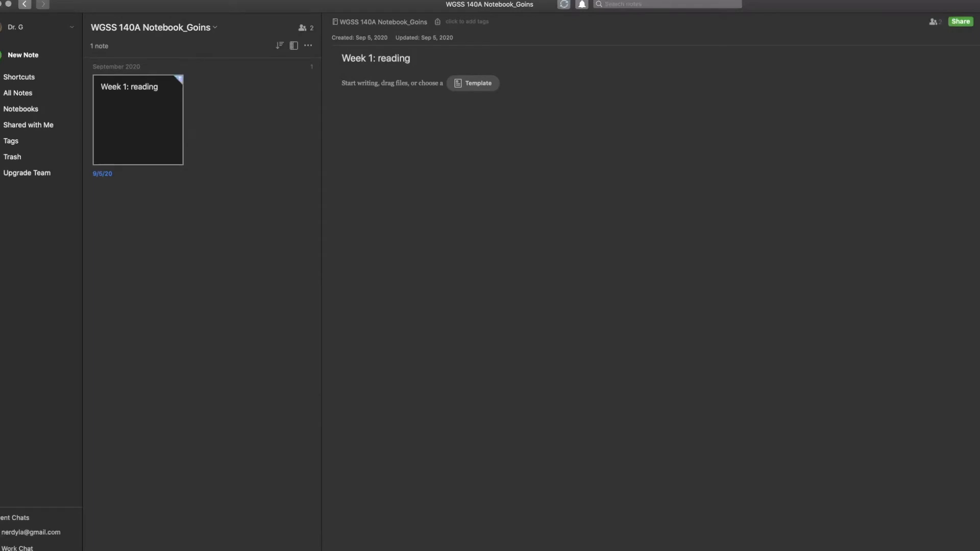
text(Week of September 7)
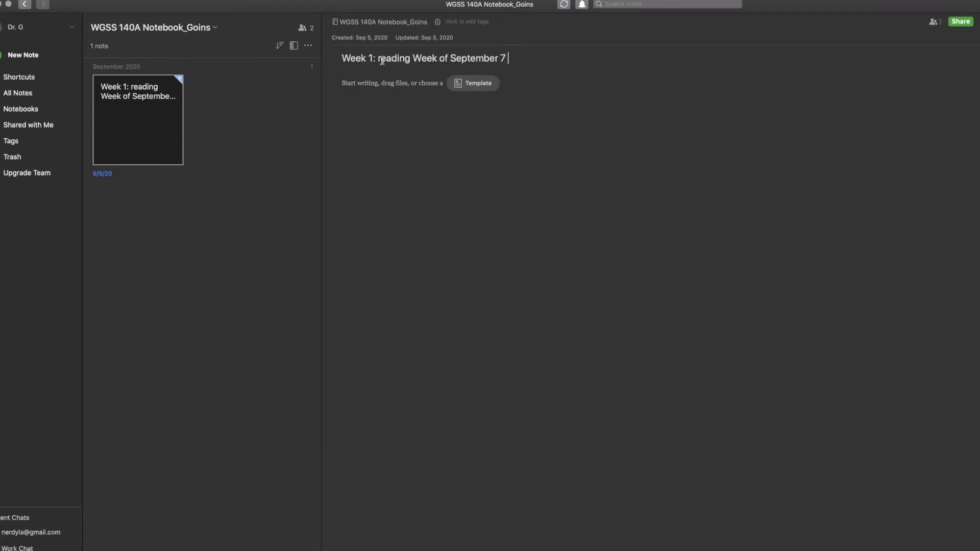
drag(413, 58, 318, 57)
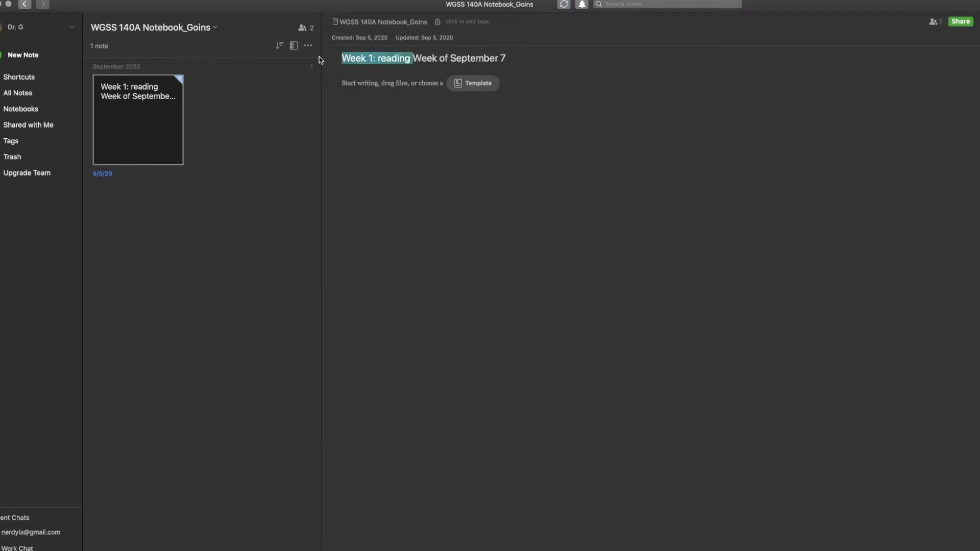
key(BackSpace)
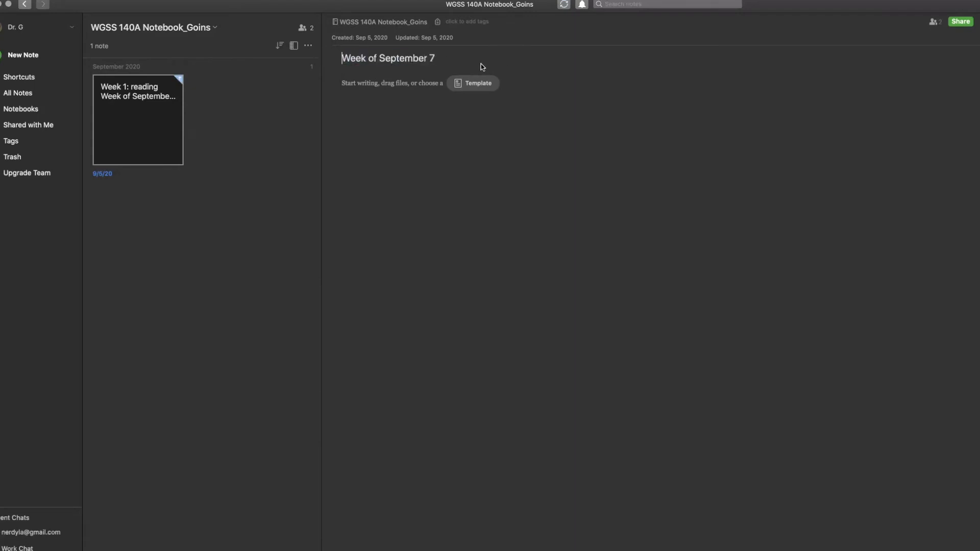
click(389, 88)
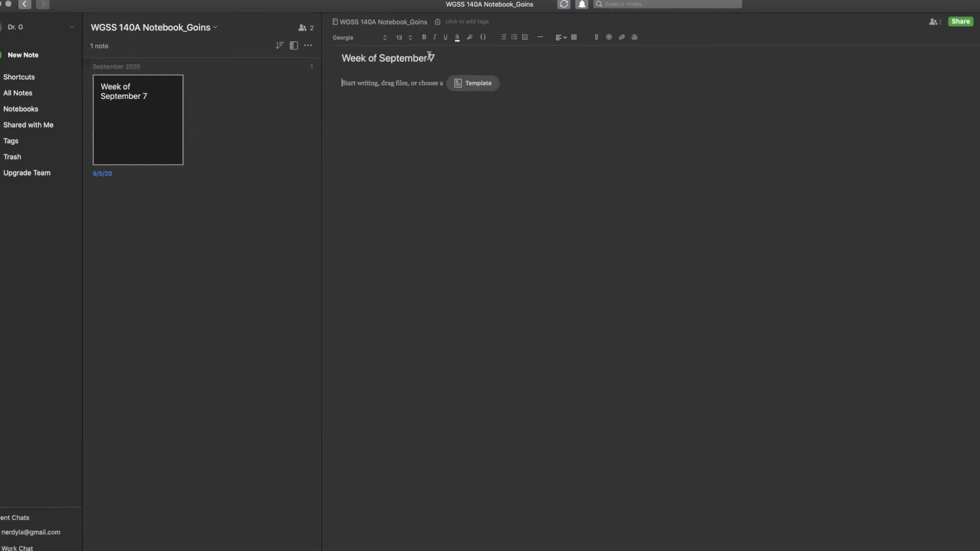
click(626, 4)
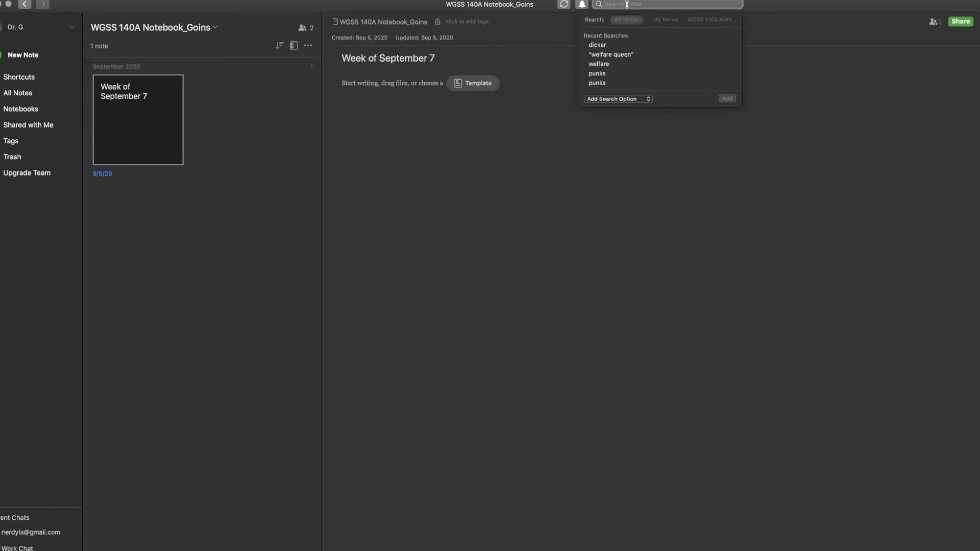
click(537, 145)
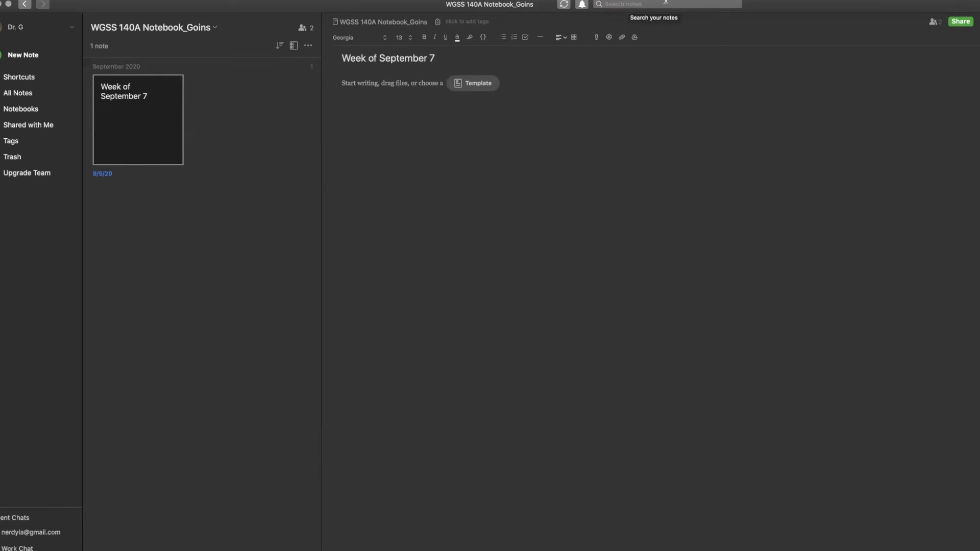
click(638, 4)
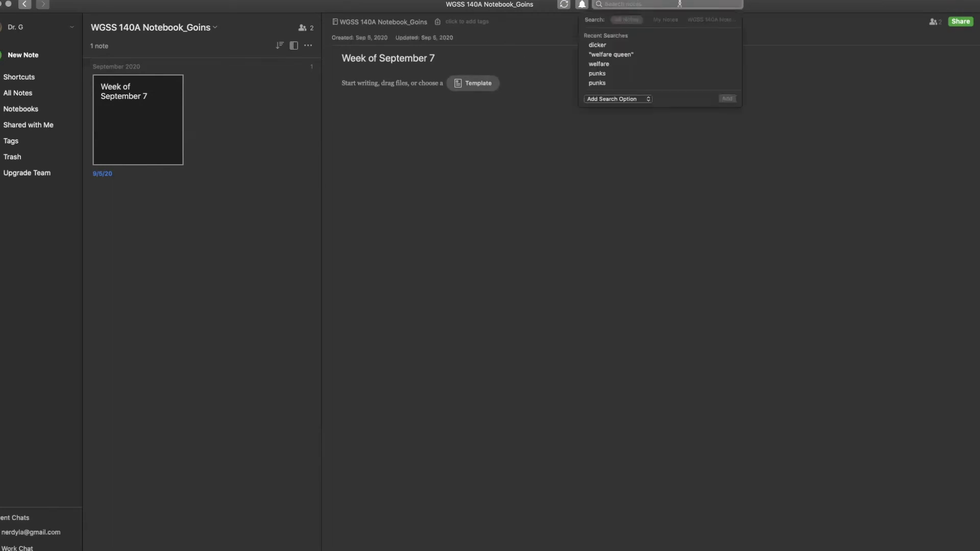
click(543, 95)
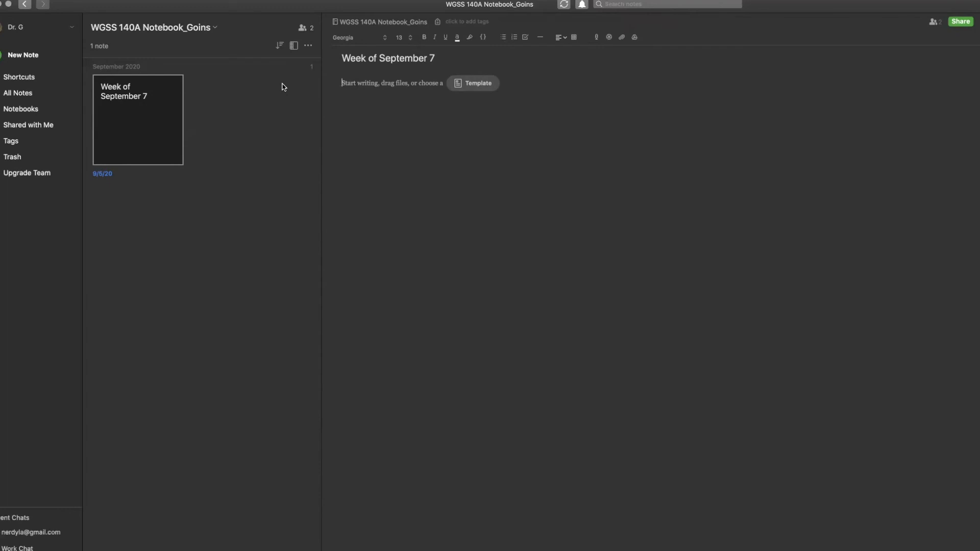
Step: Add a second untitled note to the WGSS 140A Notebook_Goins notebook
click(308, 45)
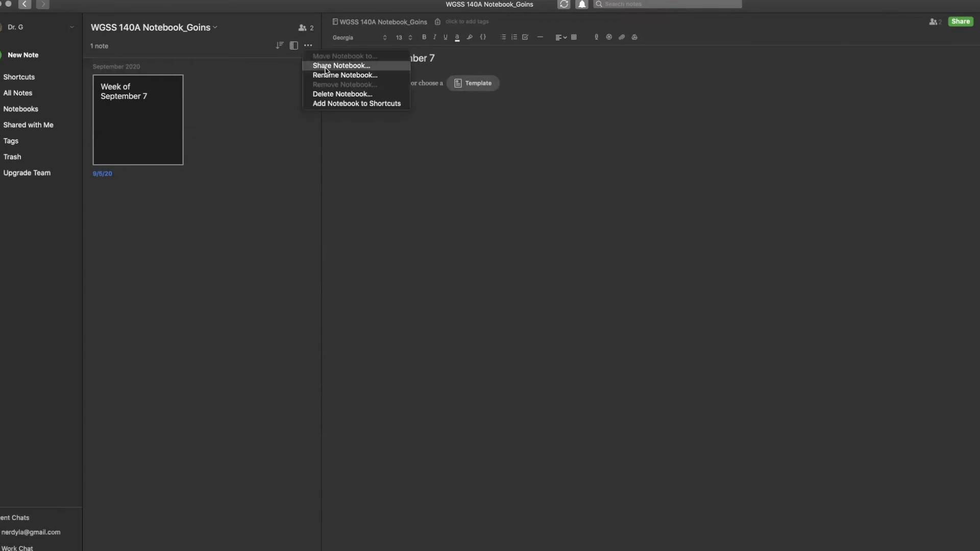
click(309, 46)
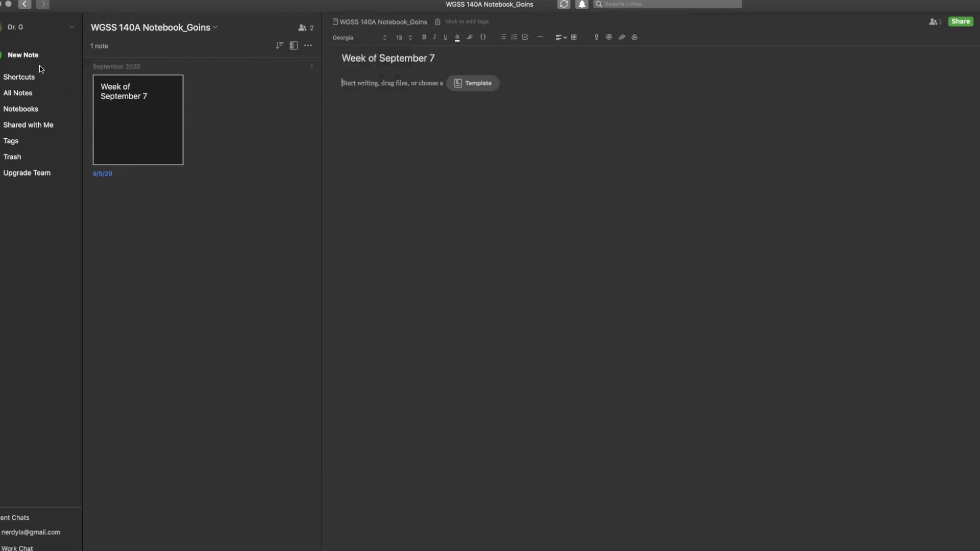
click(24, 56)
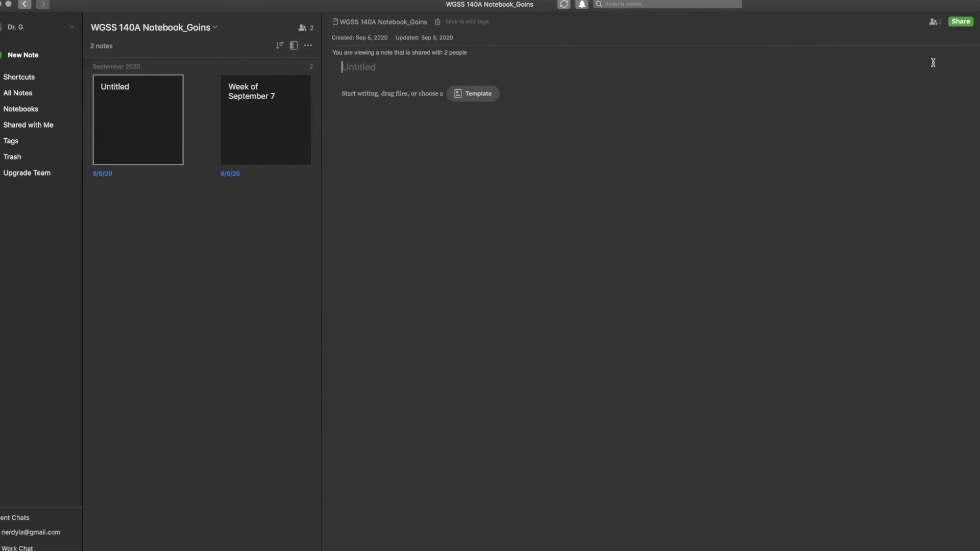
click(308, 47)
click(317, 65)
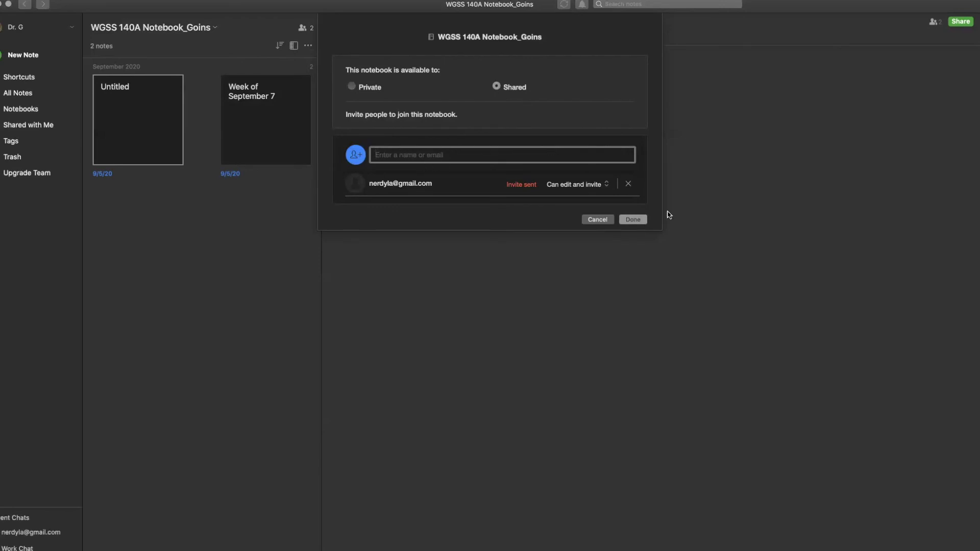
mouse_move(544, 193)
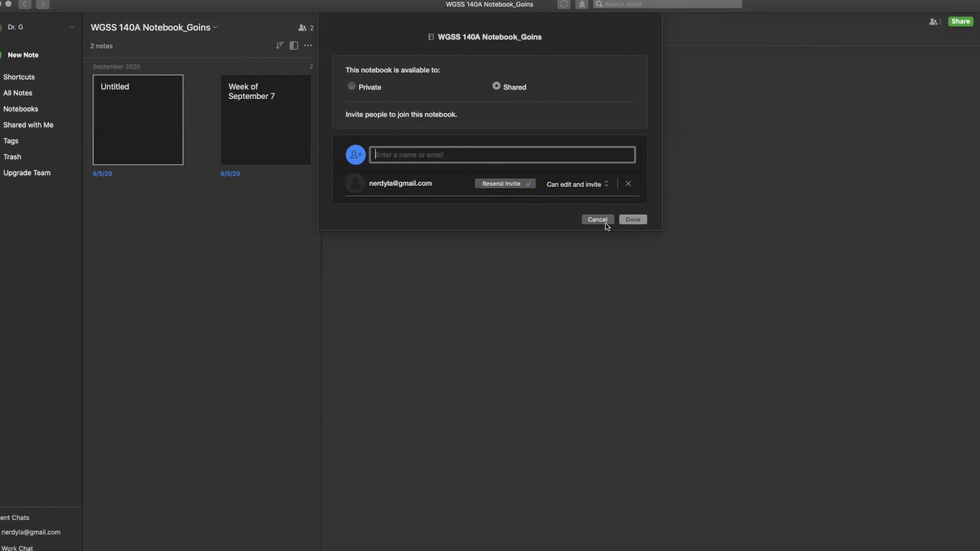
click(632, 219)
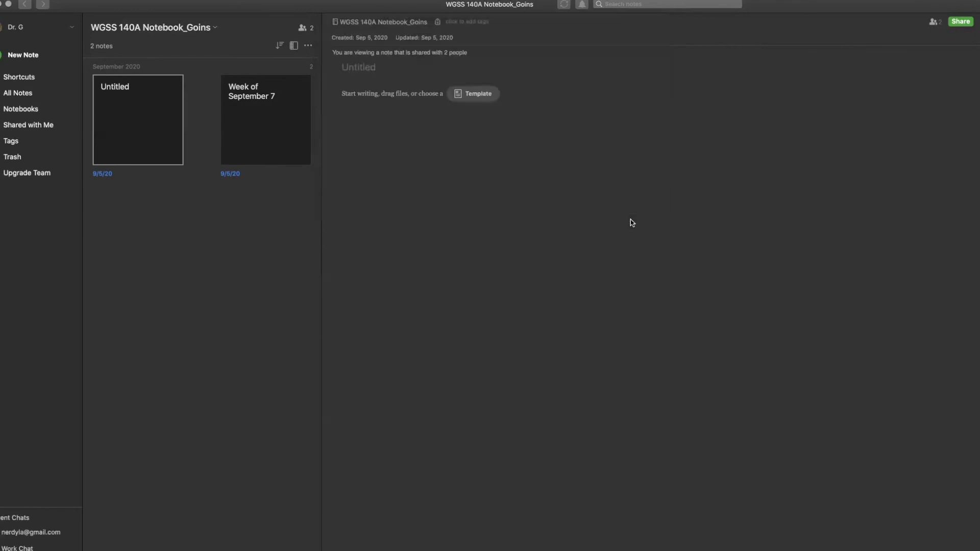